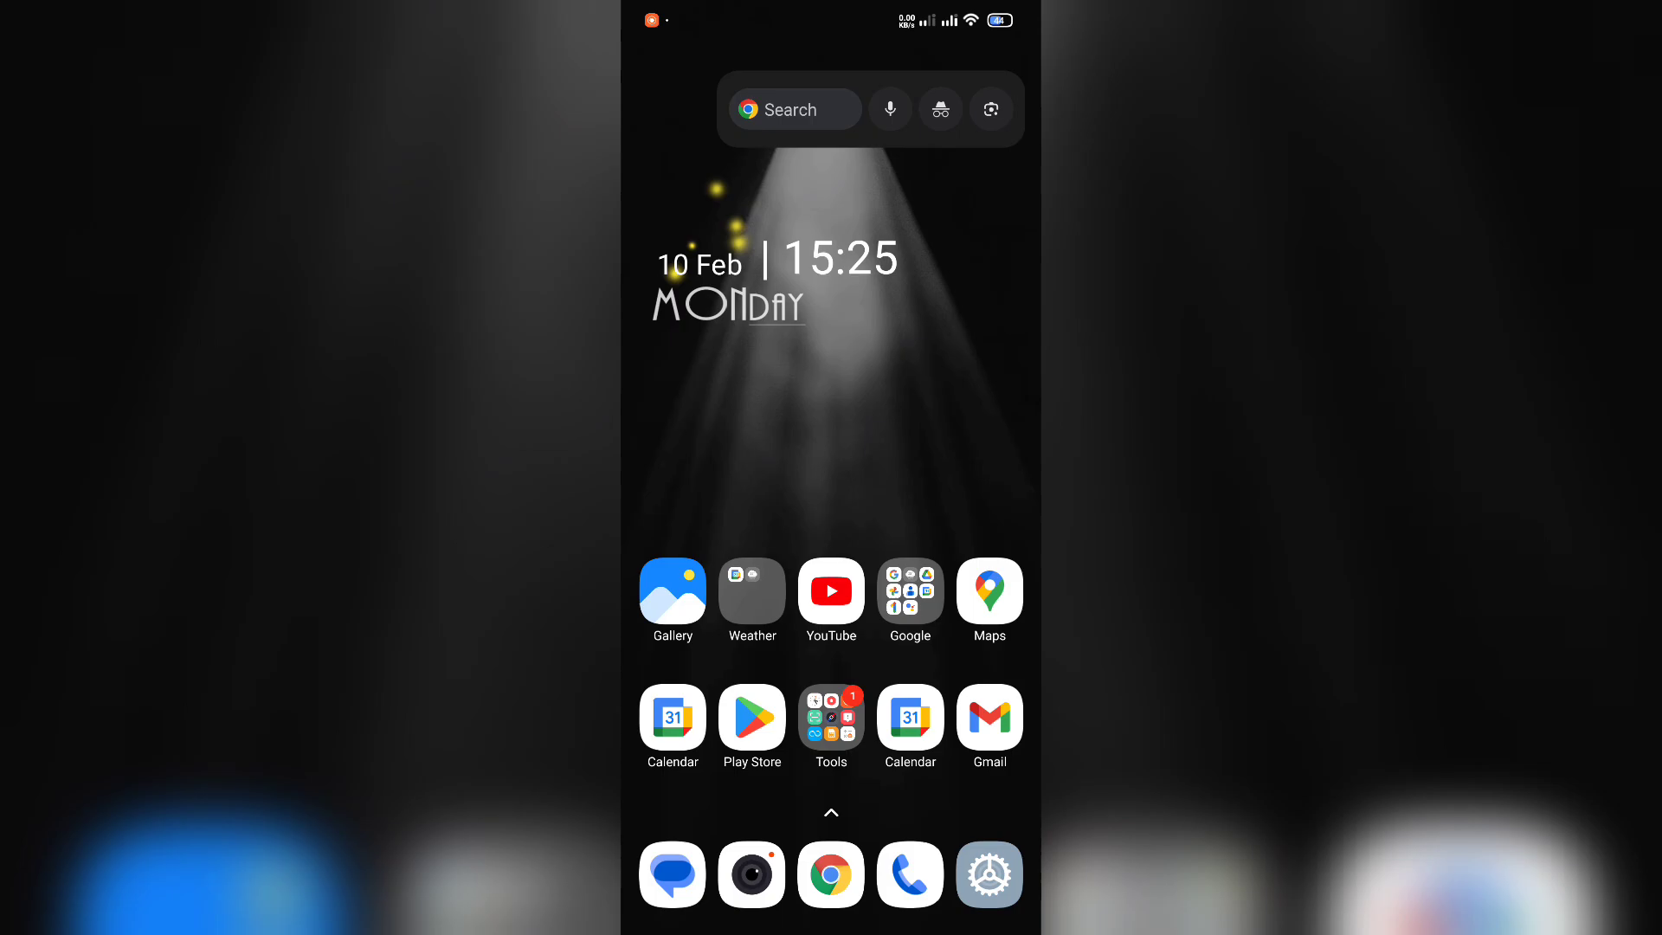
- Switch the Portable hotspot toggle on from its Settings page
{"action": "left_click", "coordinate": [989, 874]}
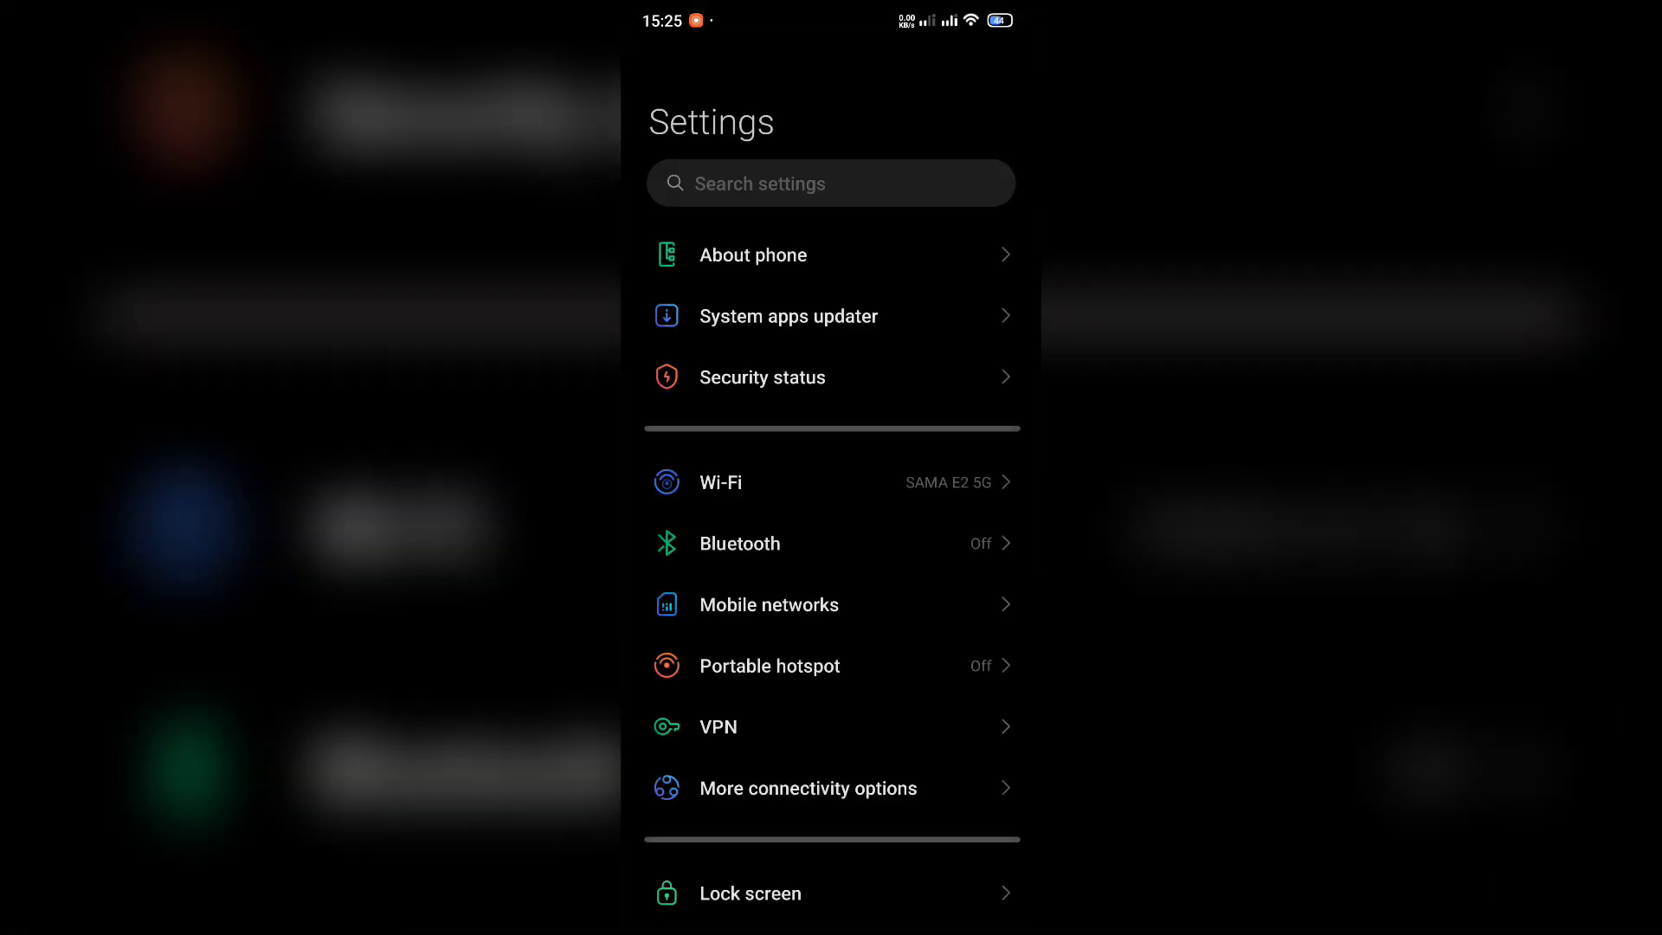
{"action": "scroll", "coordinate": [831, 584], "scroll_direction": "down", "scroll_amount": 1}
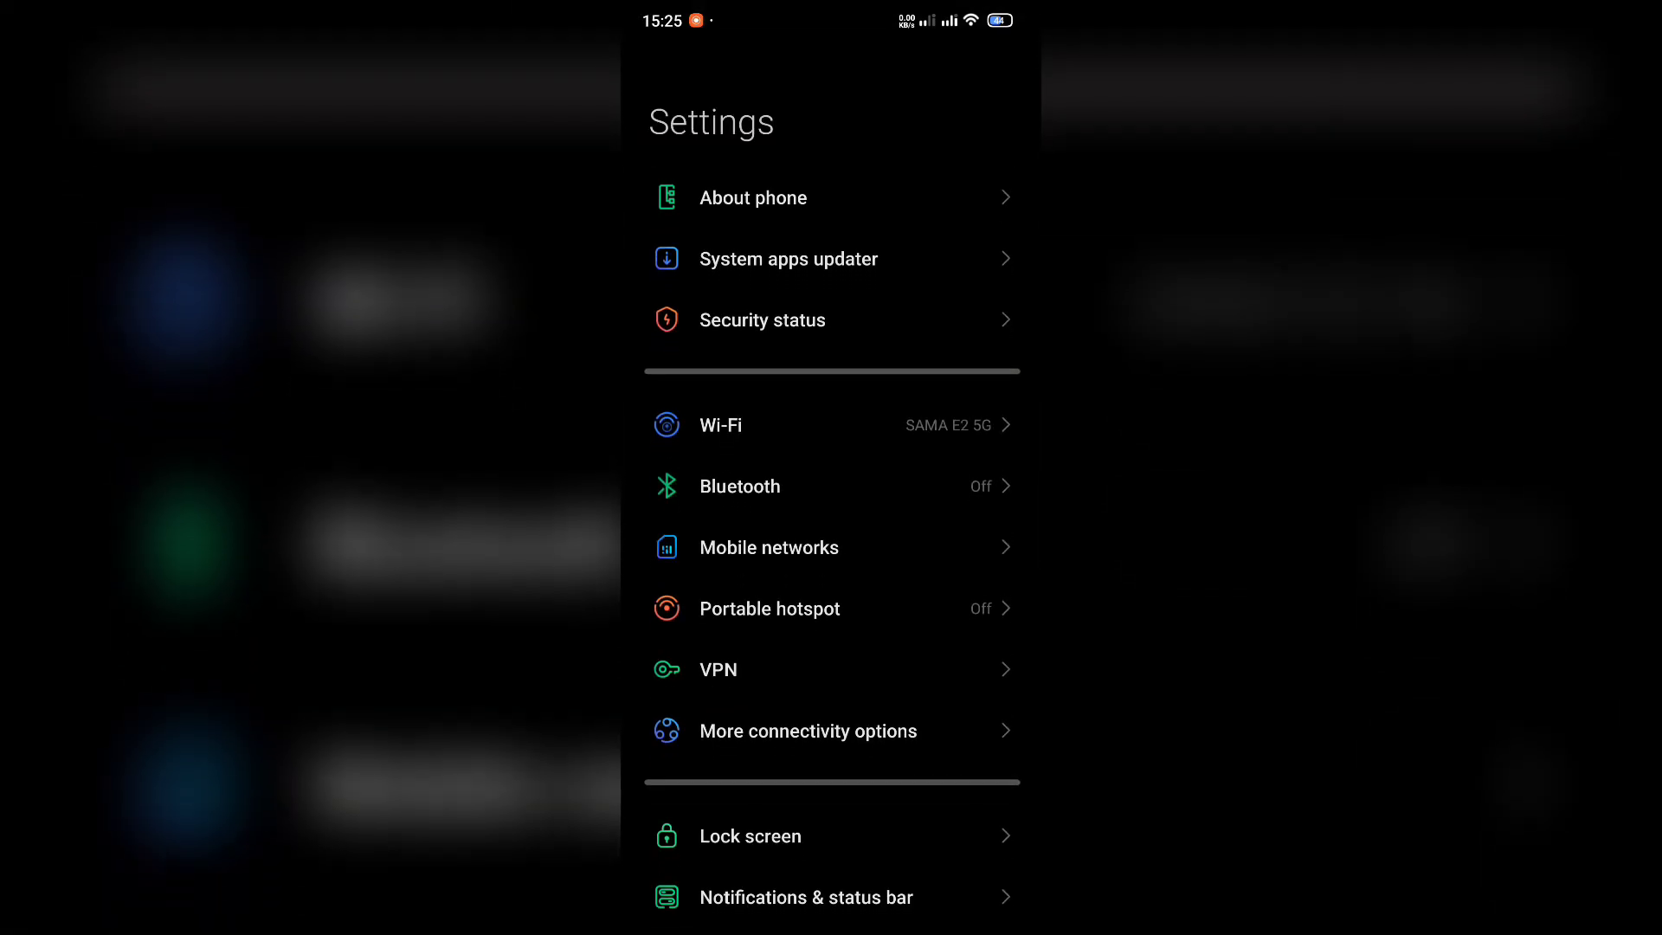
{"action": "left_click", "coordinate": [831, 606]}
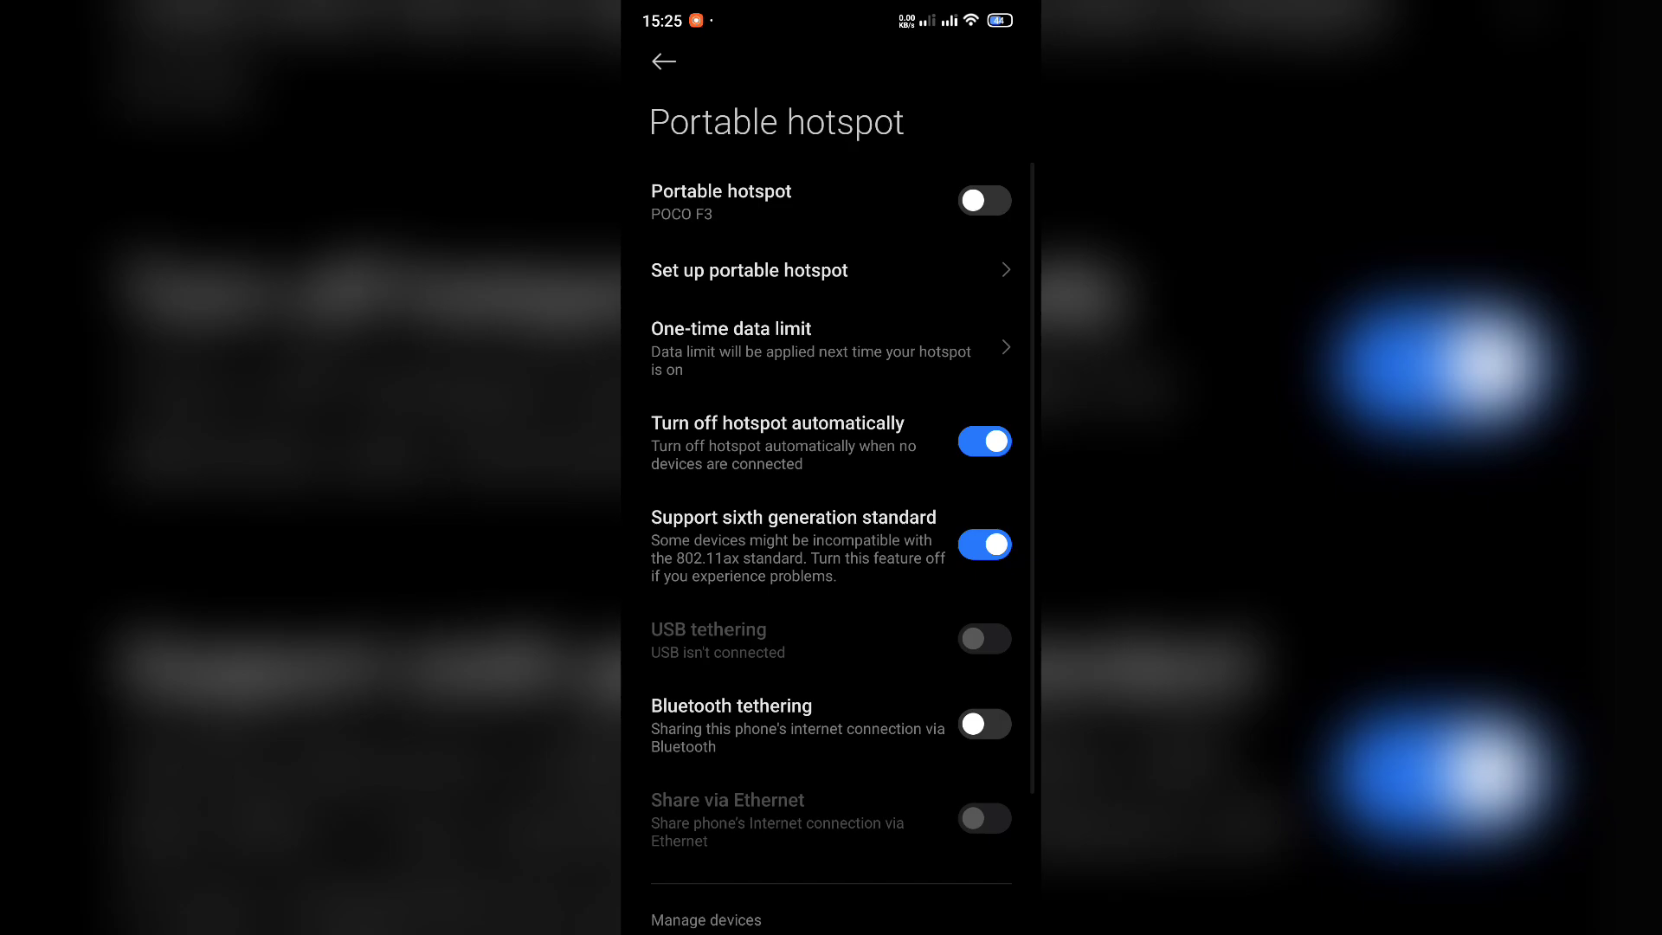
{"action": "left_click", "coordinate": [984, 200]}
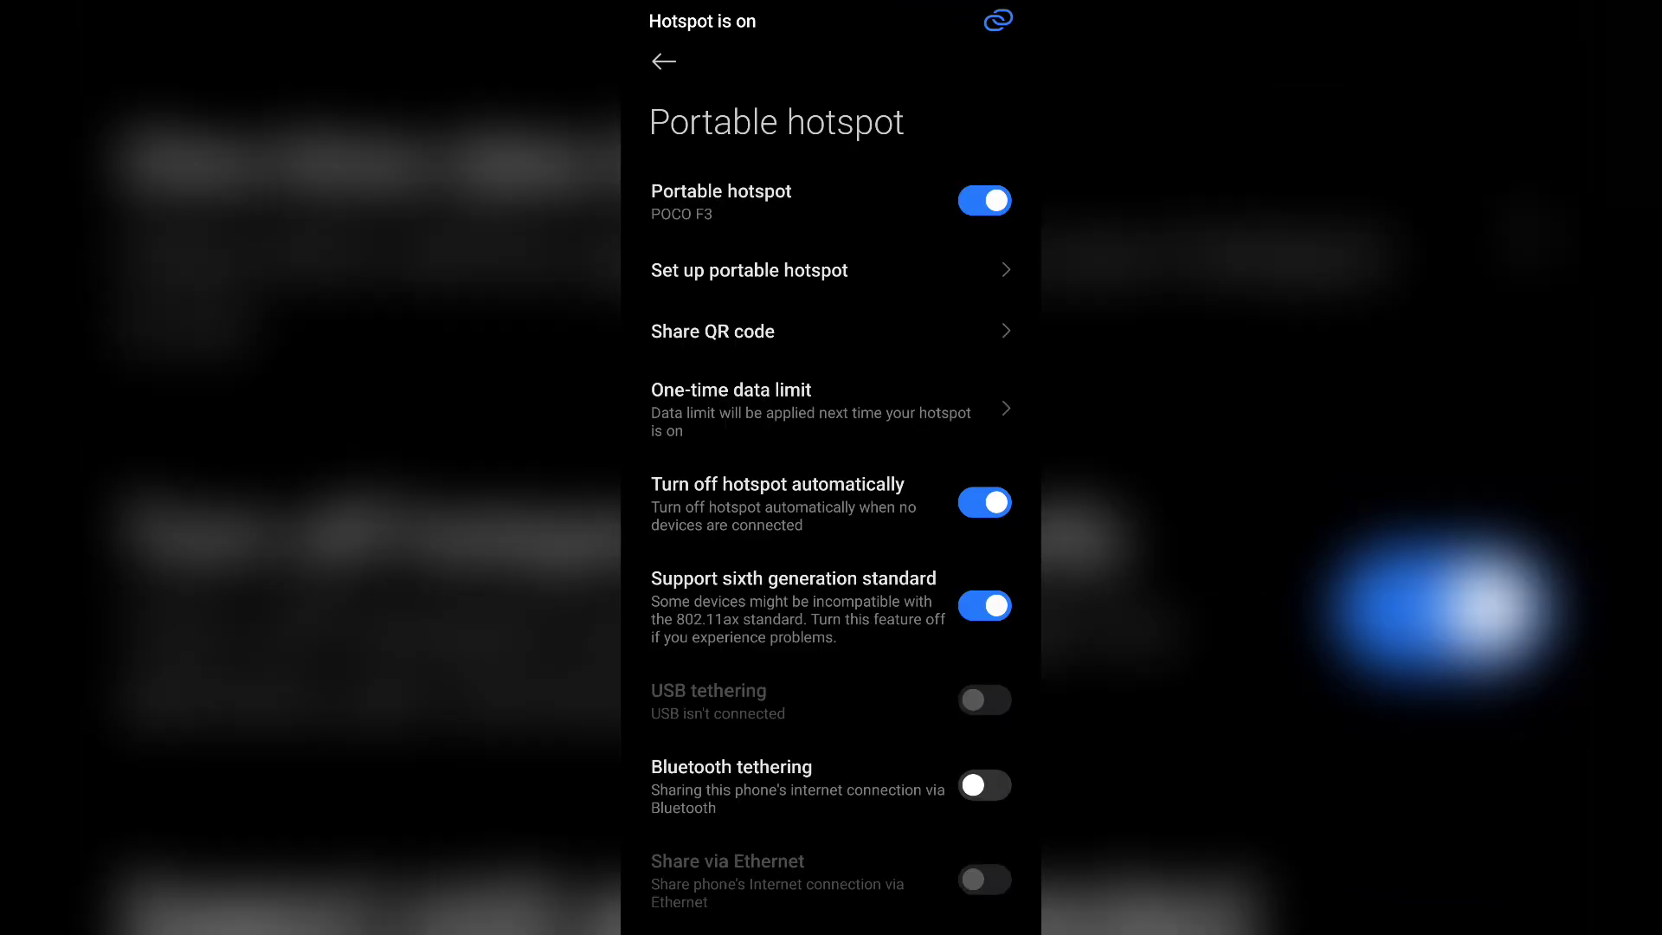
- On the hotspot setup page, confirm Default device identification and WPA2-Personal security
{"action": "left_click", "coordinate": [831, 270]}
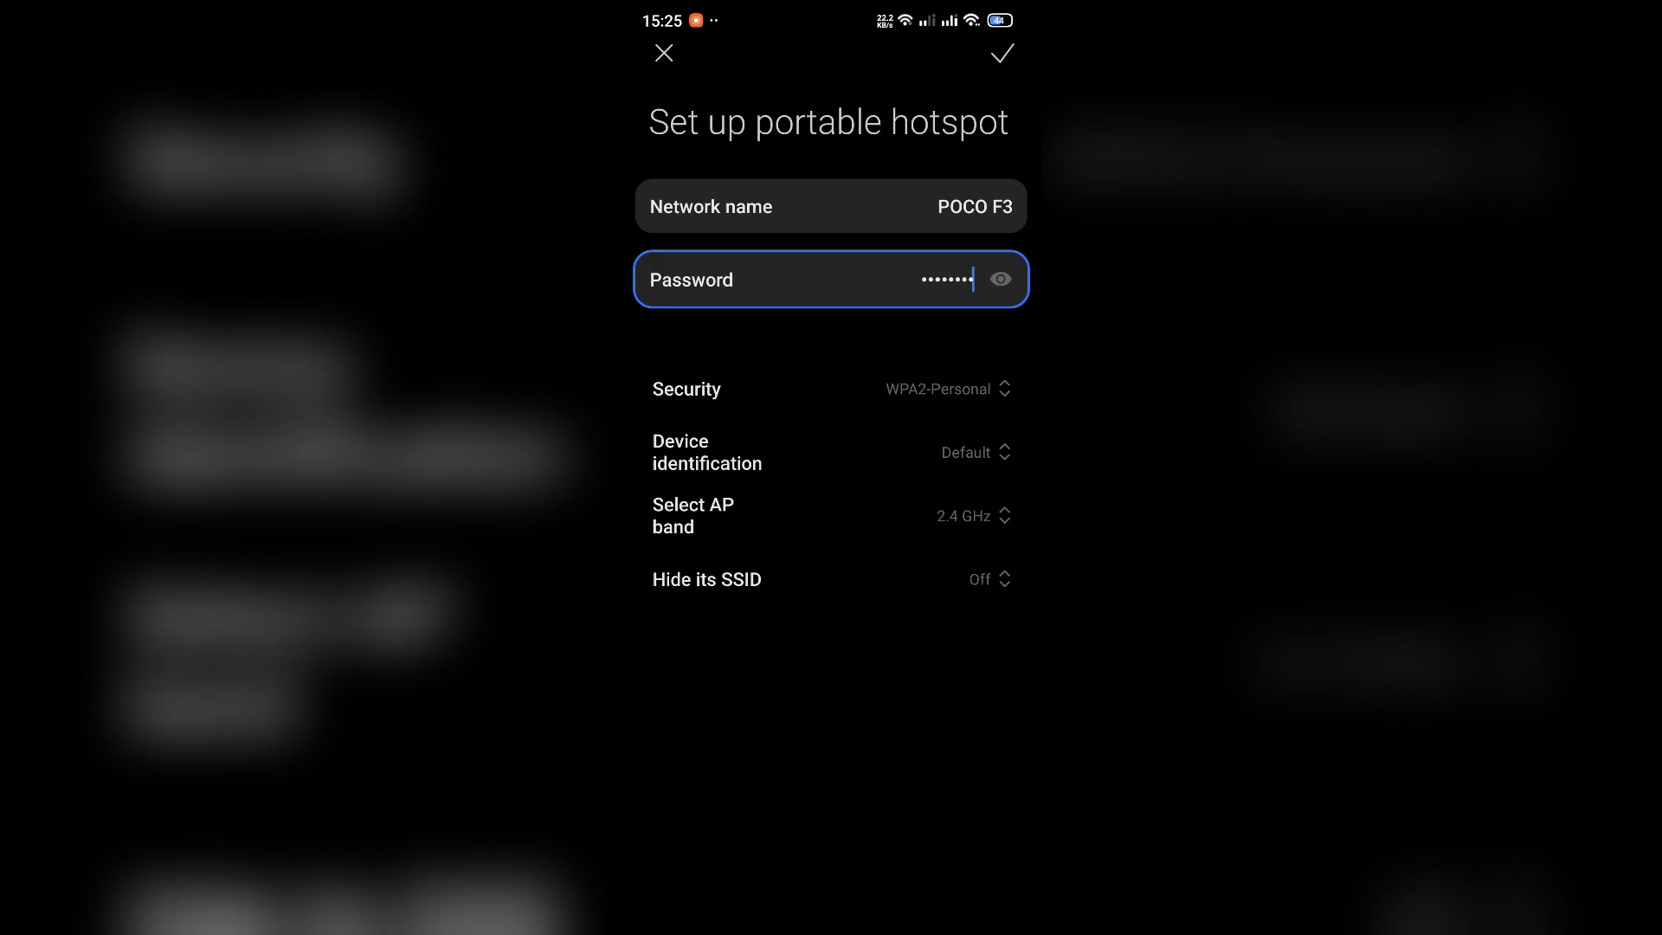
{"action": "left_click", "coordinate": [831, 451]}
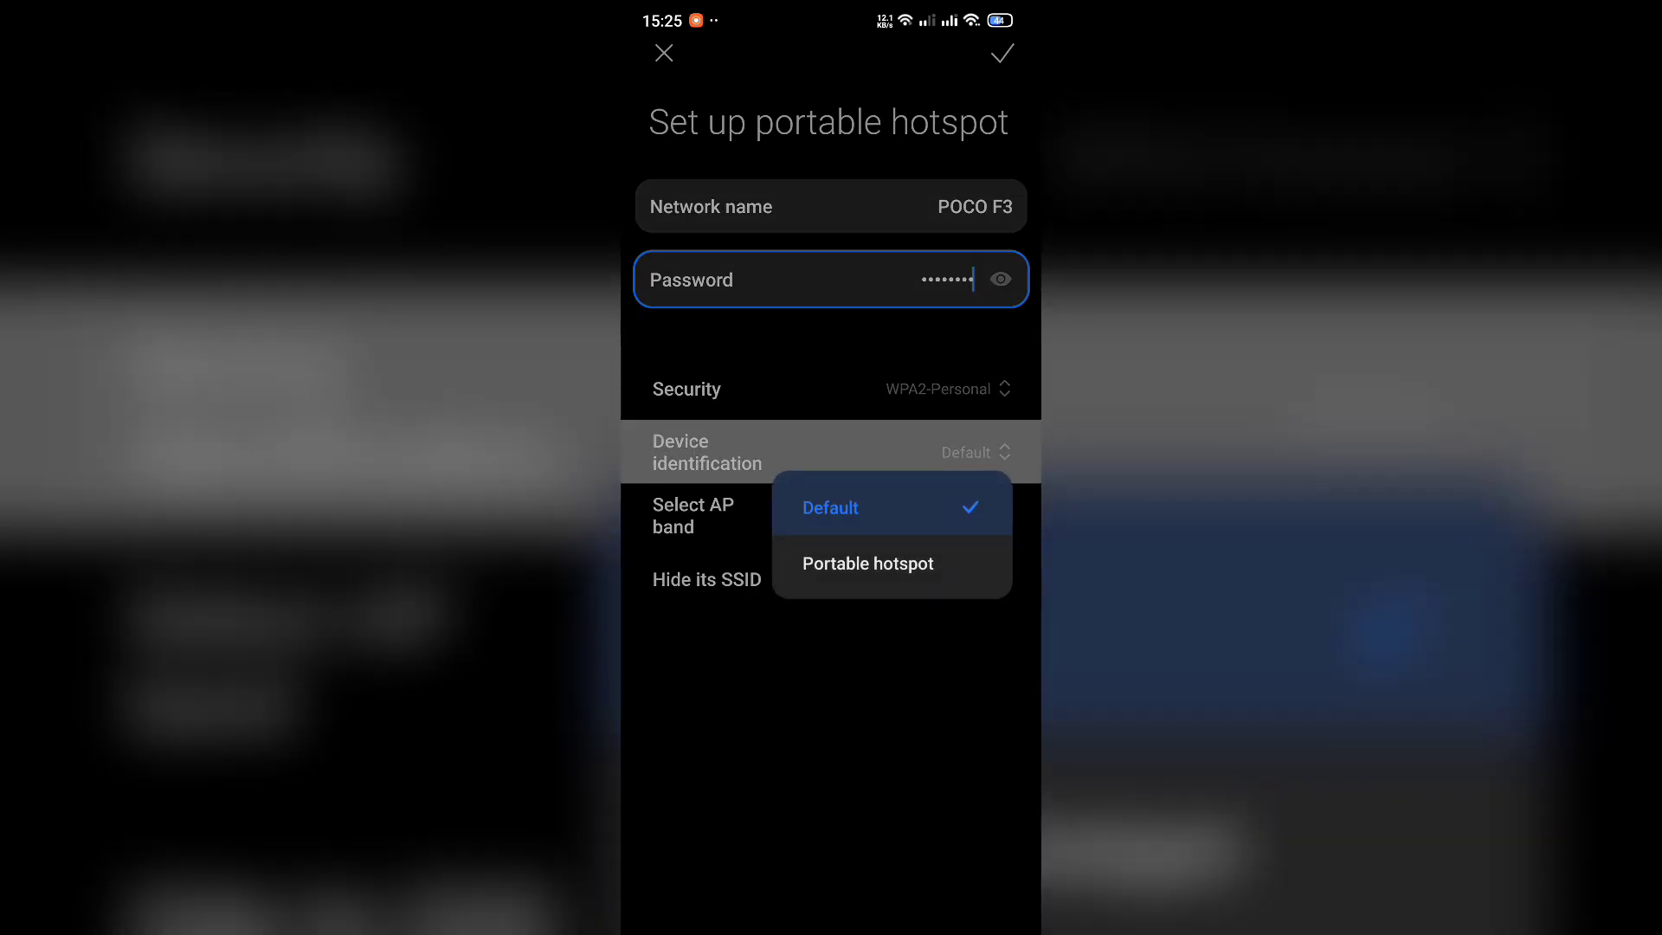
{"action": "left_click", "coordinate": [892, 508]}
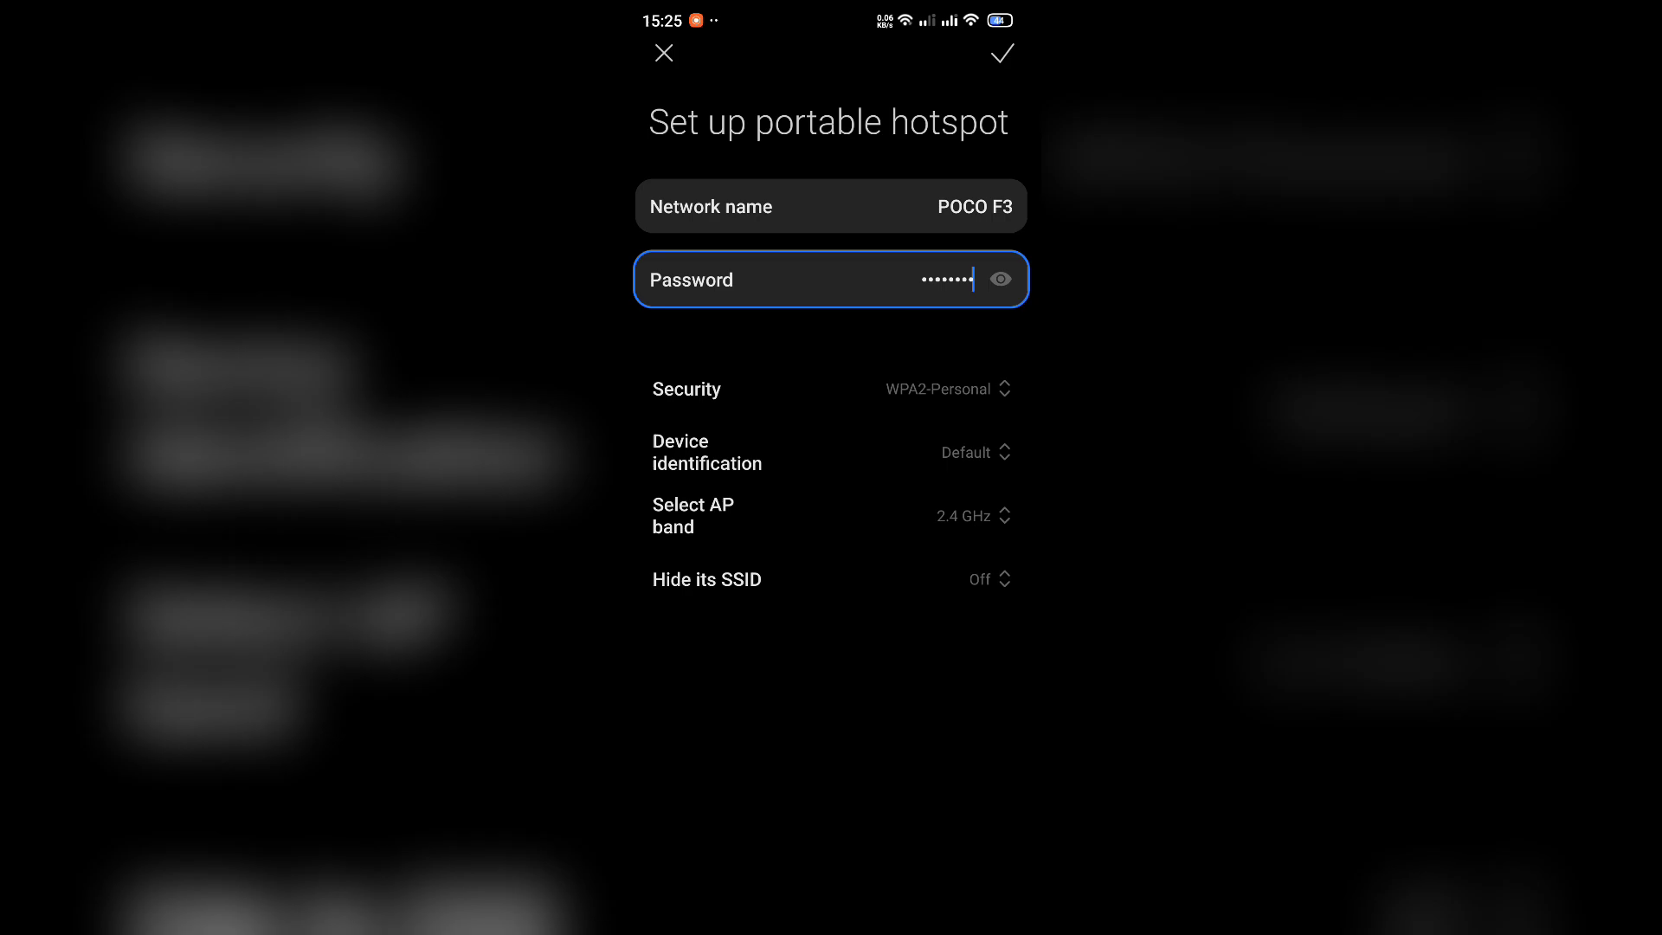
{"action": "left_click", "coordinate": [832, 388]}
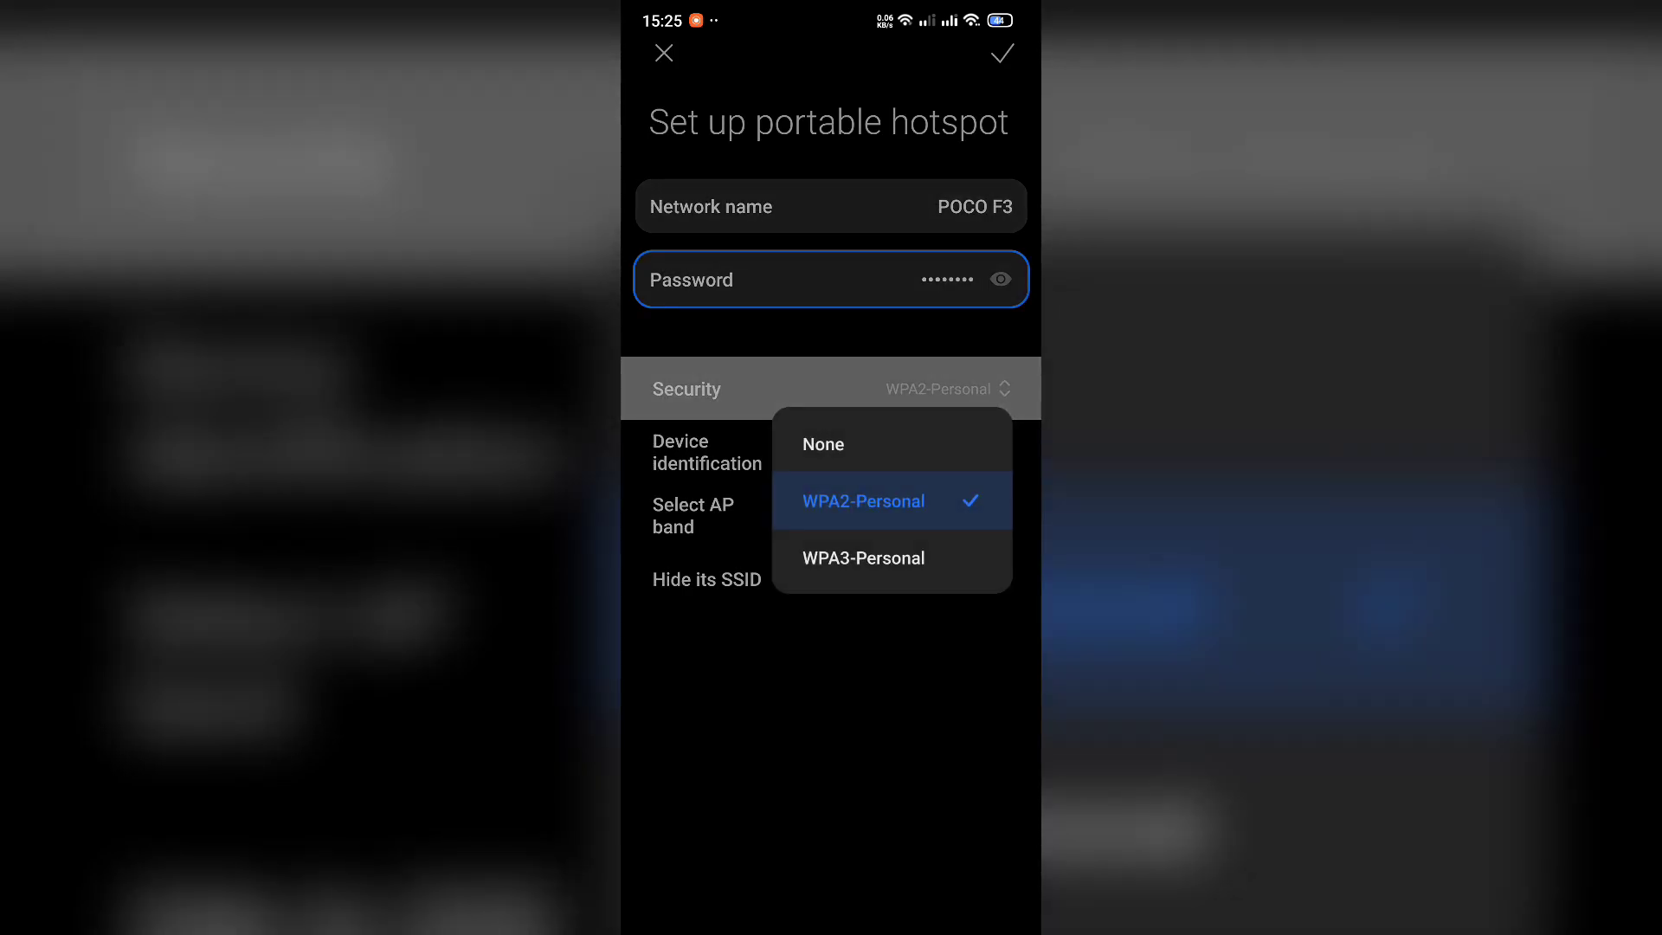
{"action": "left_click", "coordinate": [862, 502]}
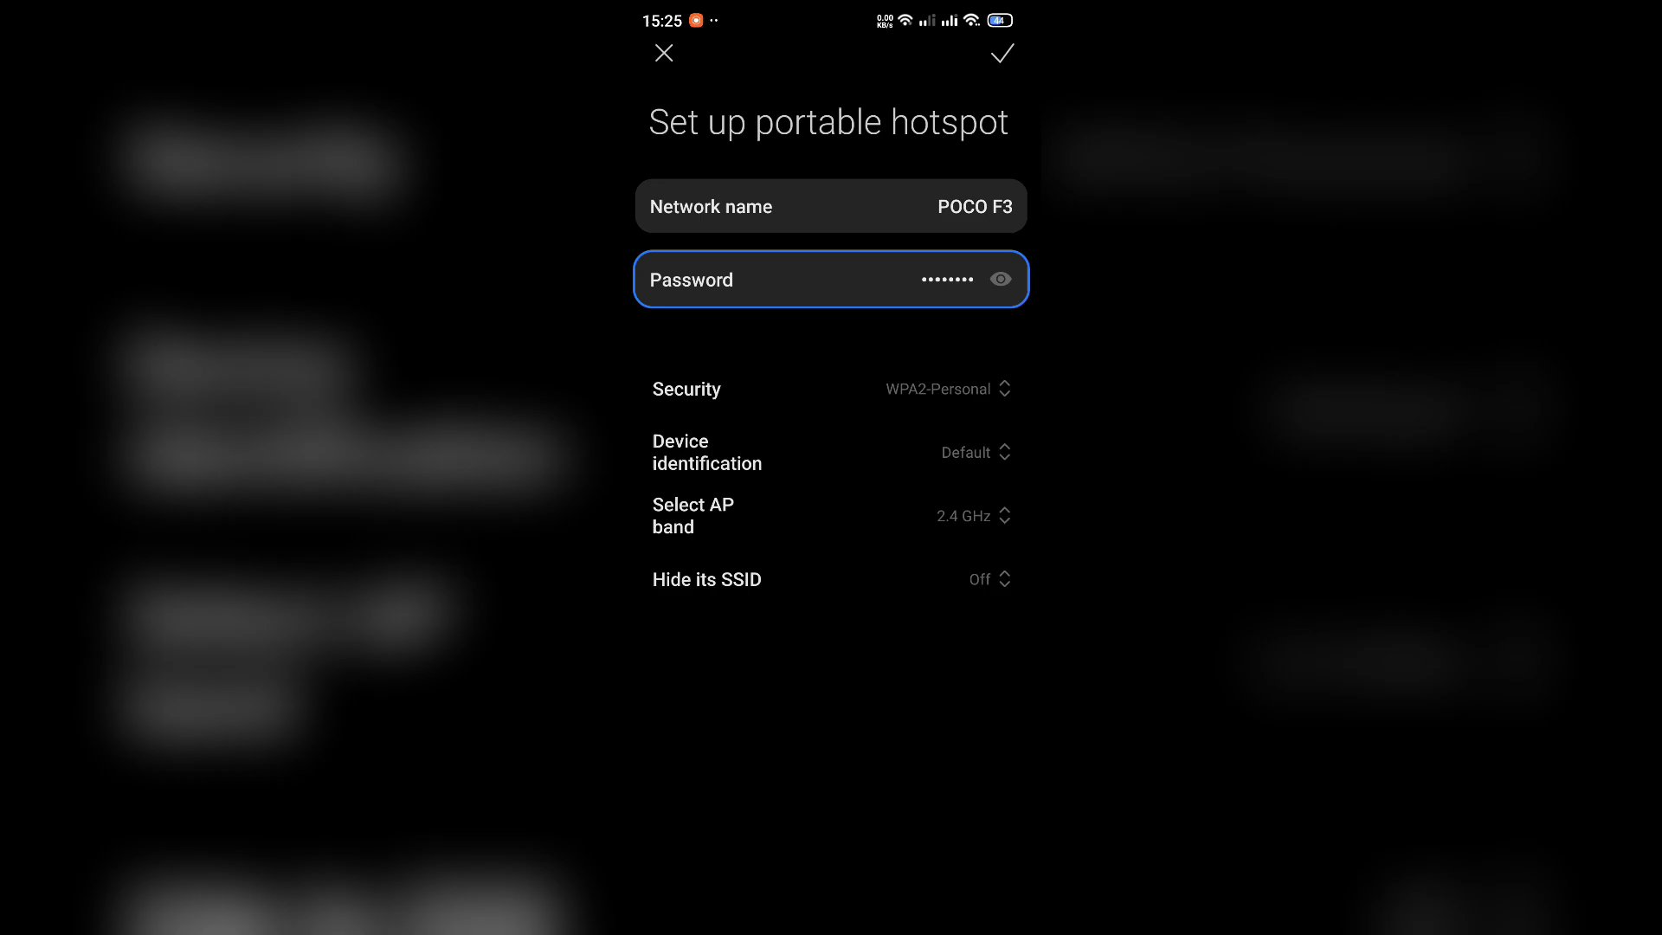
{"action": "left_click", "coordinate": [831, 515]}
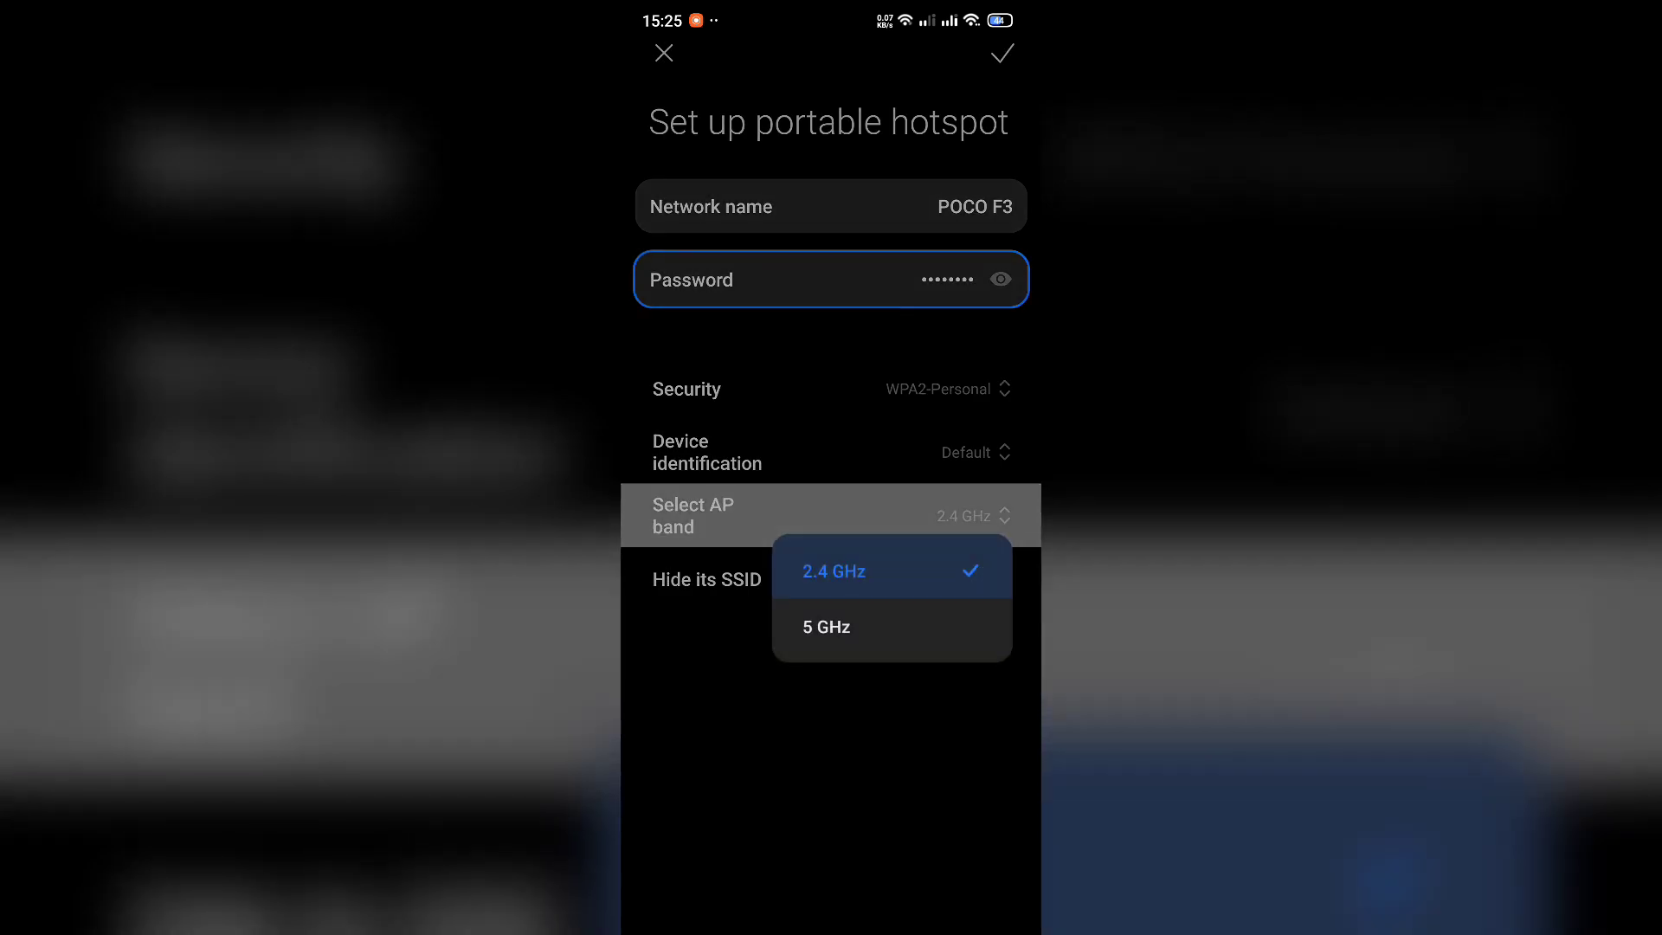
{"action": "left_click", "coordinate": [890, 570]}
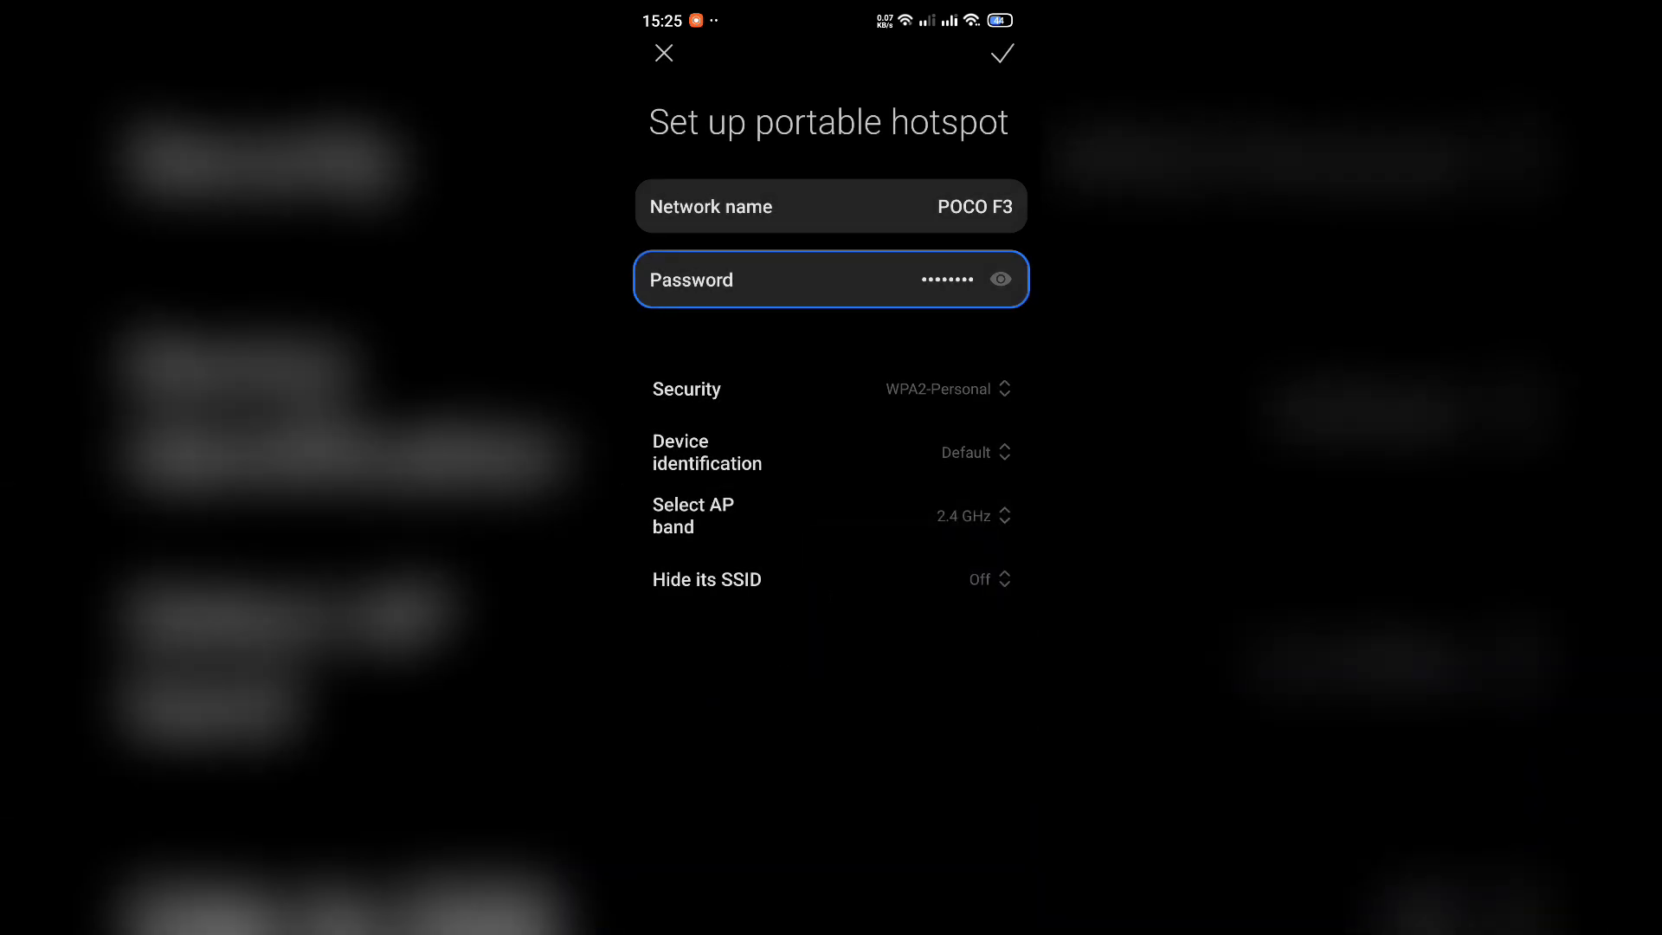
{"action": "left_click", "coordinate": [831, 516]}
{"action": "left_click", "coordinate": [831, 623]}
{"action": "left_click", "coordinate": [830, 516]}
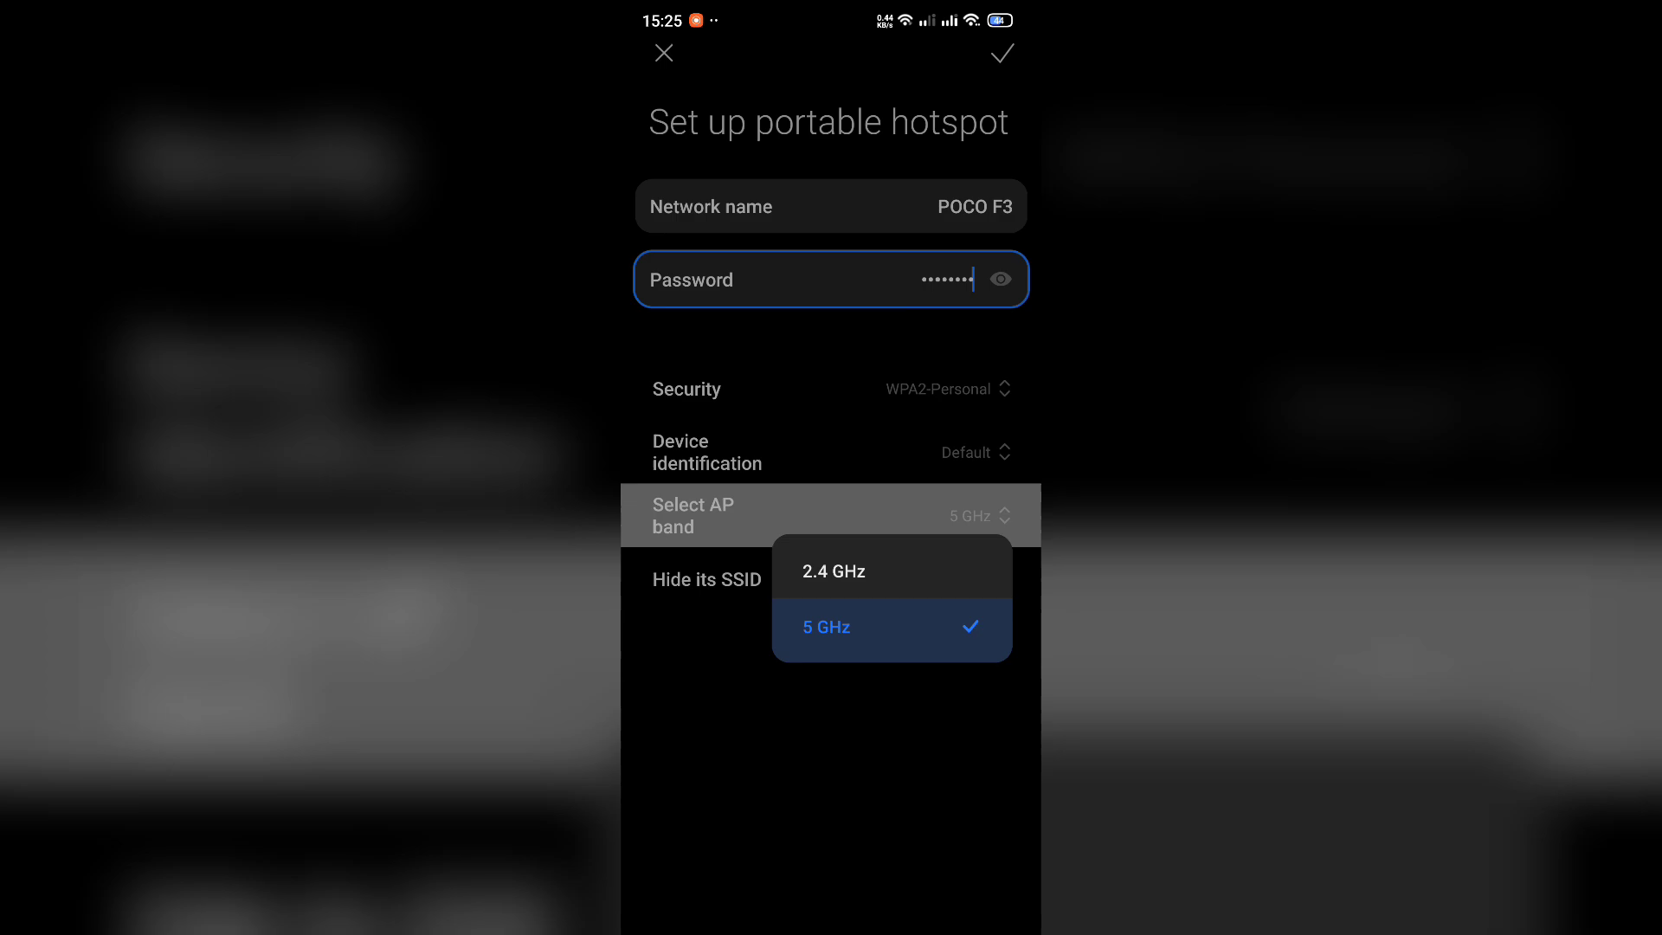
{"action": "left_click", "coordinate": [834, 572]}
{"action": "left_click", "coordinate": [830, 515]}
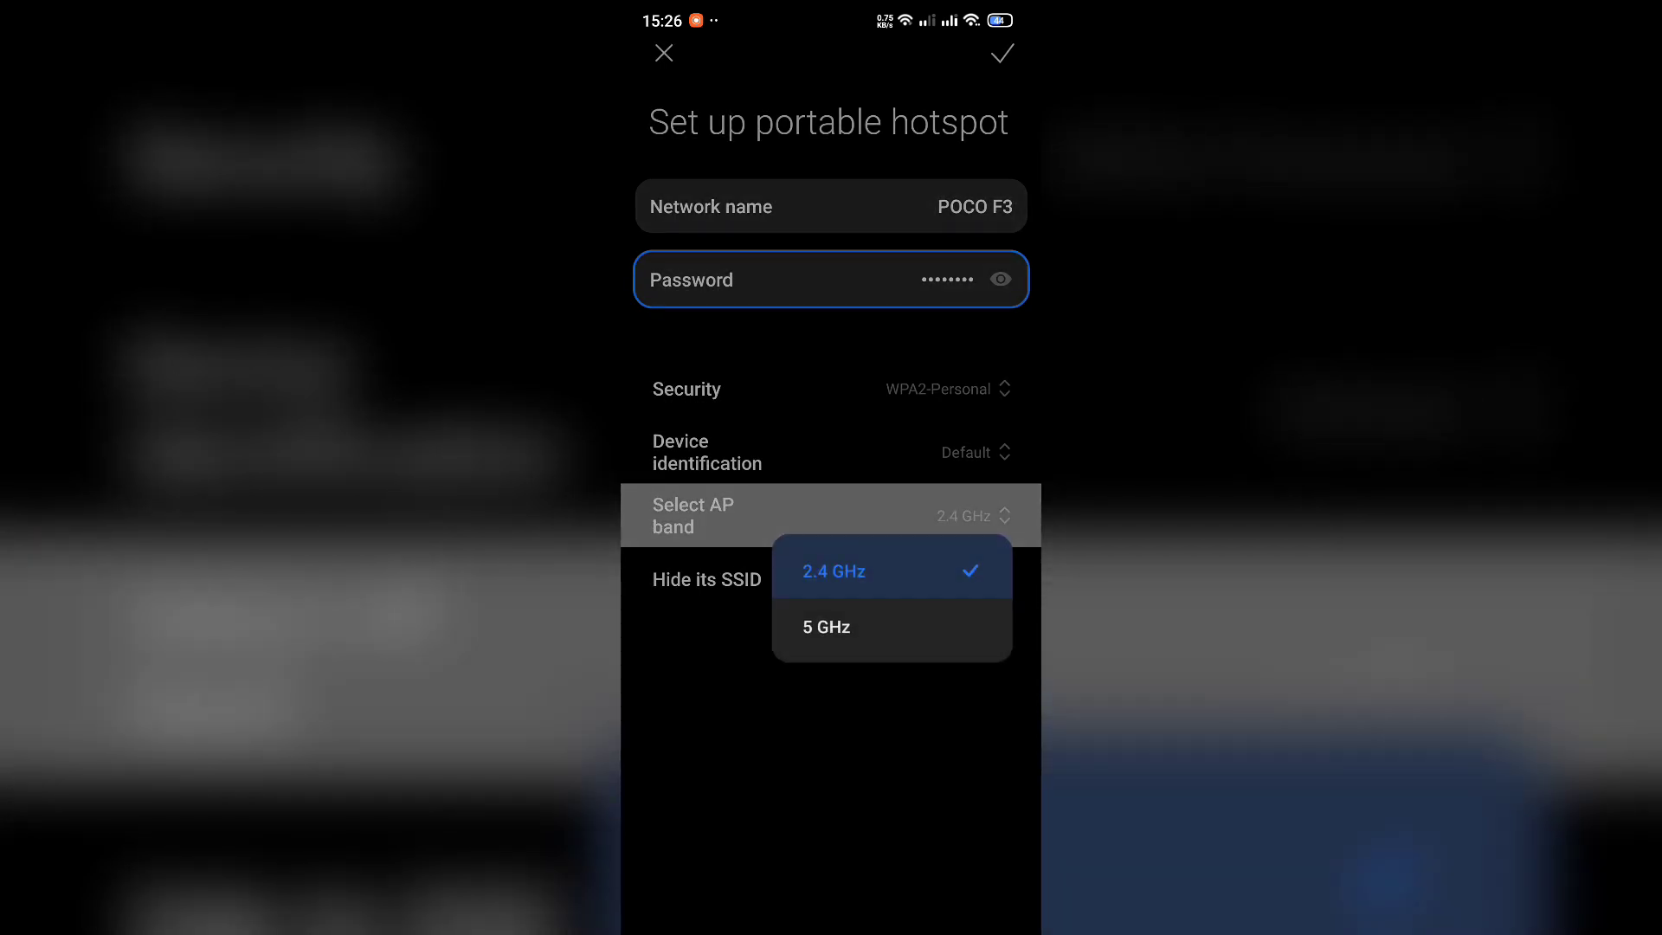
{"action": "left_click", "coordinate": [825, 627]}
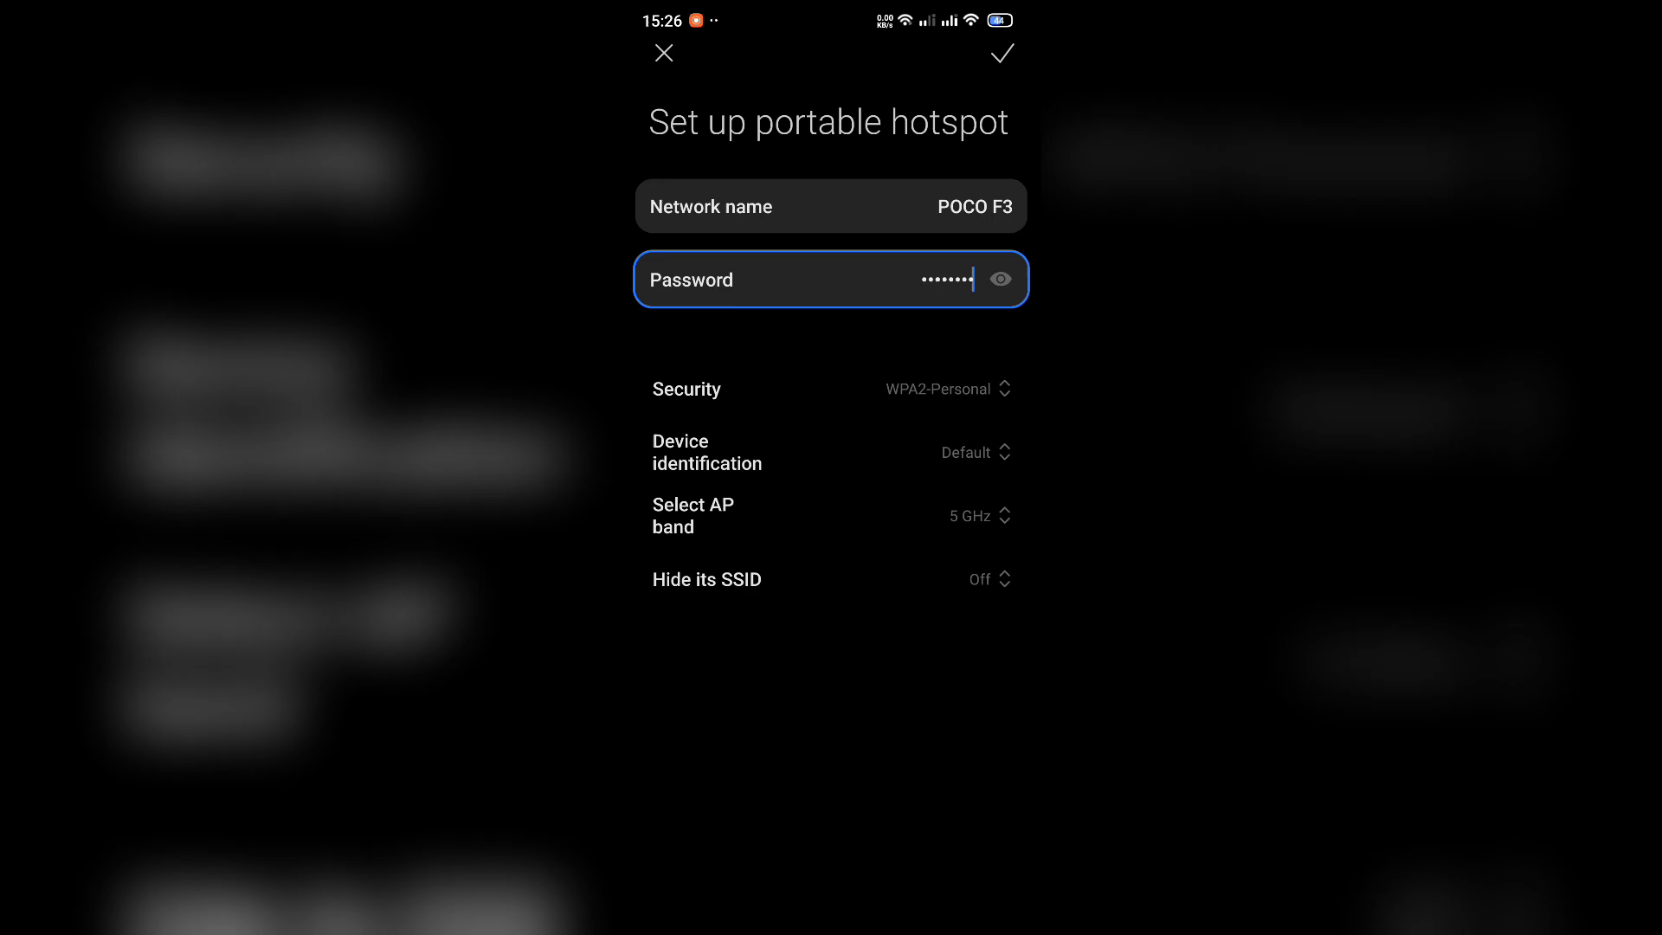
{"action": "left_click", "coordinate": [831, 516]}
{"action": "left_click", "coordinate": [834, 575]}
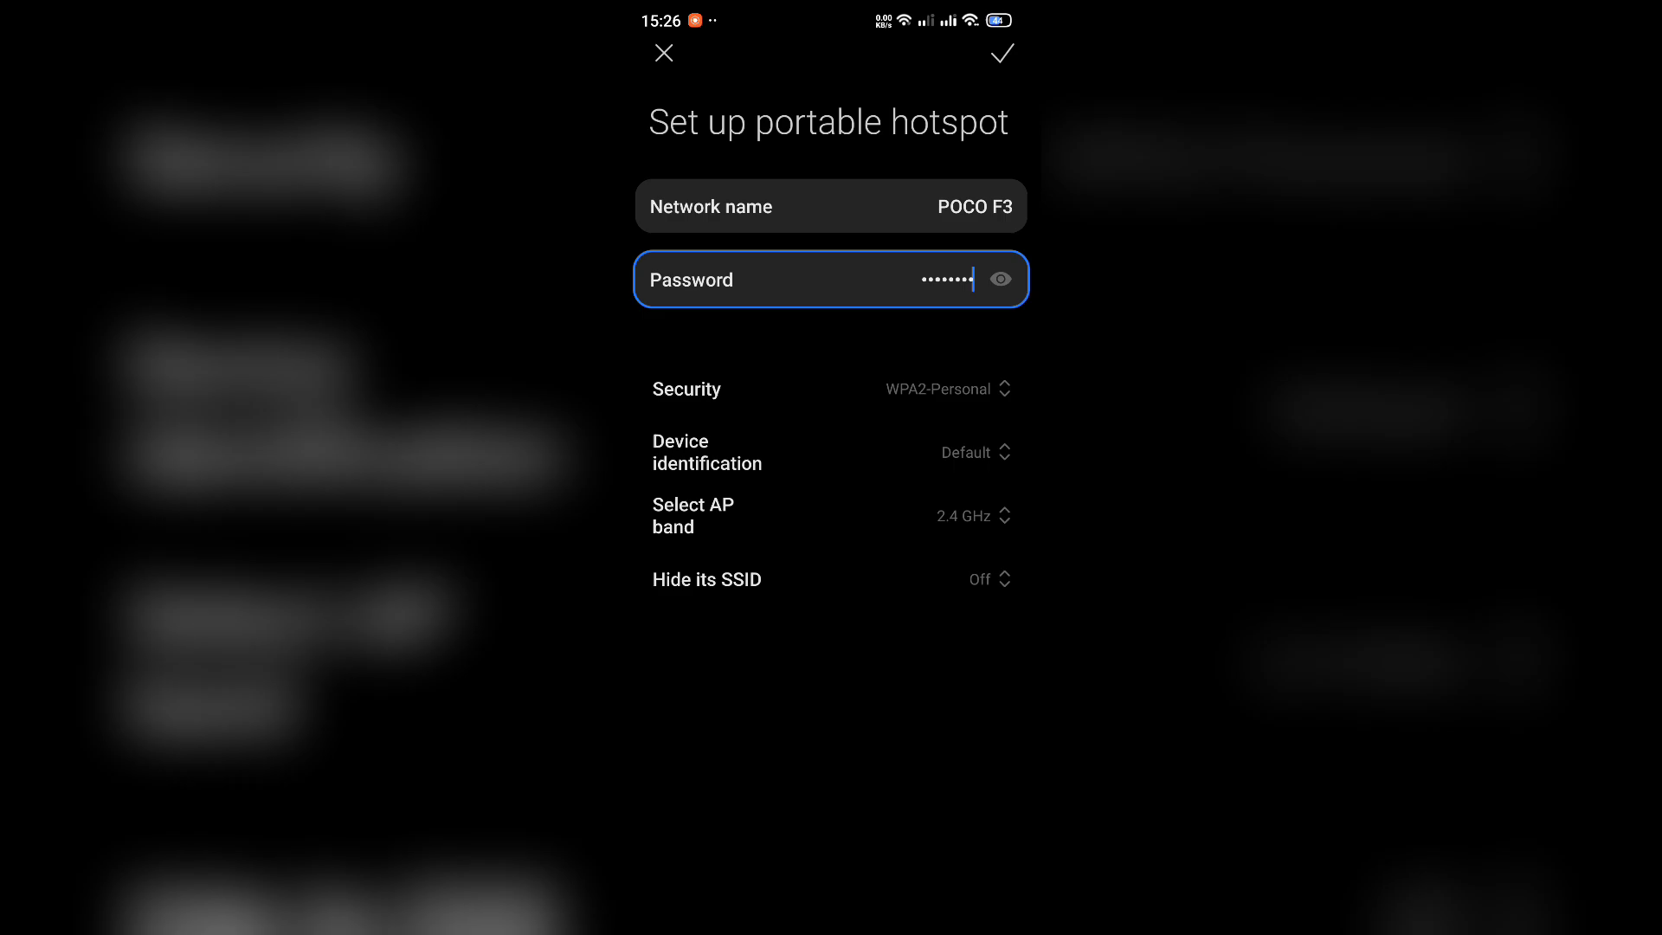
{"action": "left_click", "coordinate": [831, 579]}
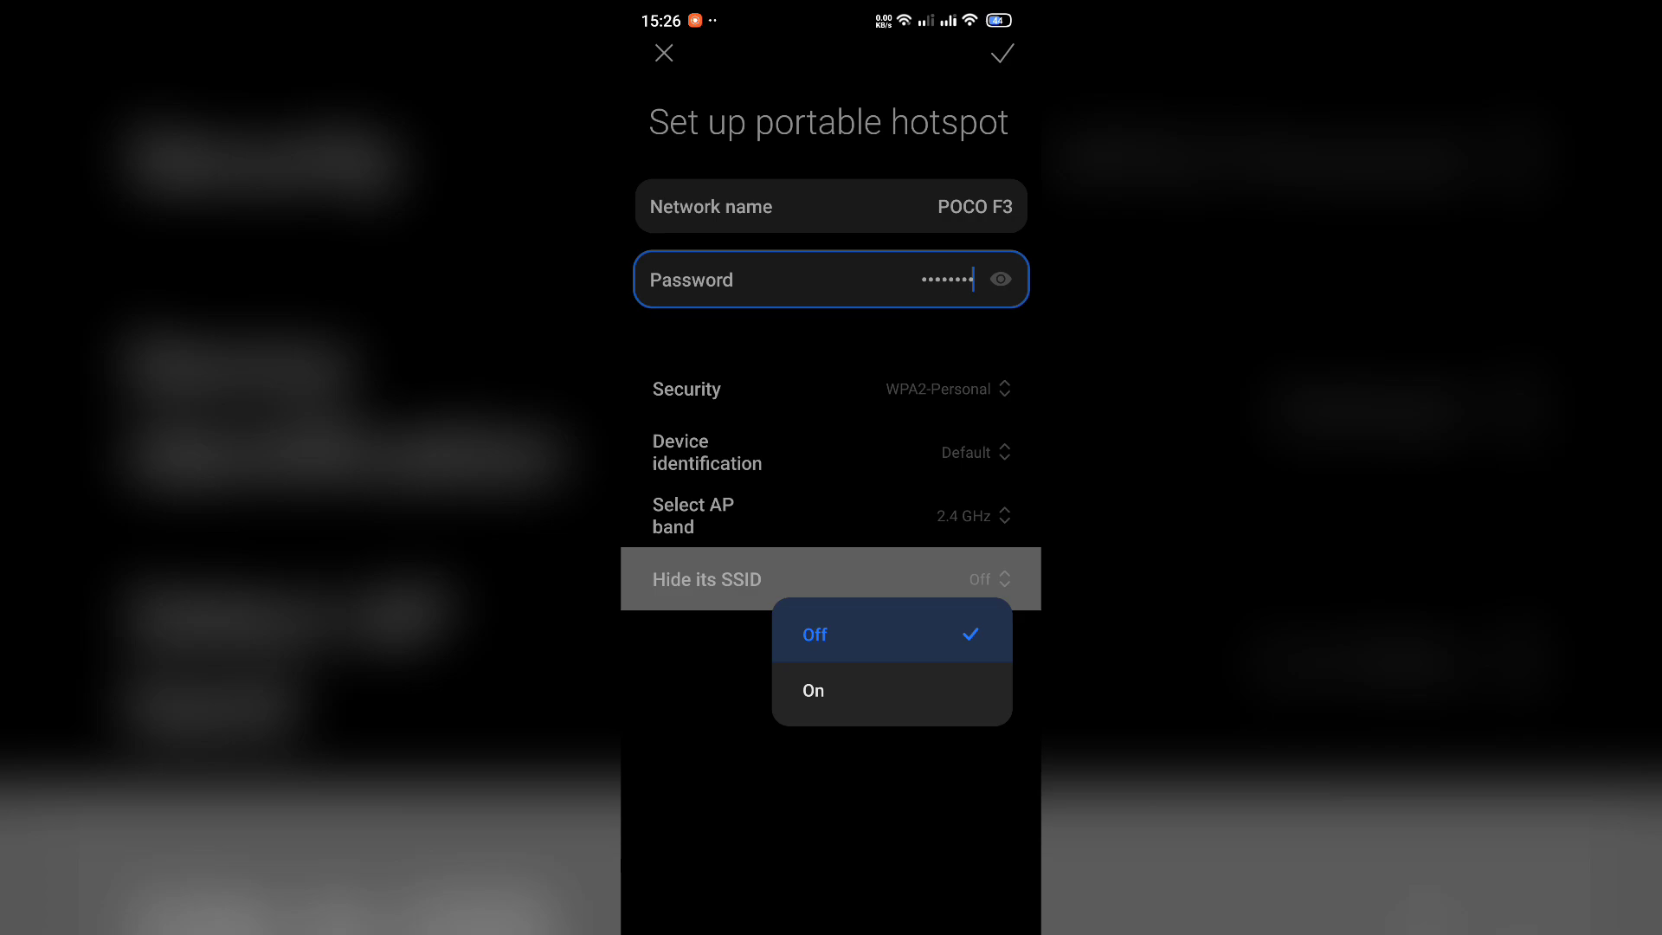
{"action": "left_click", "coordinate": [891, 634]}
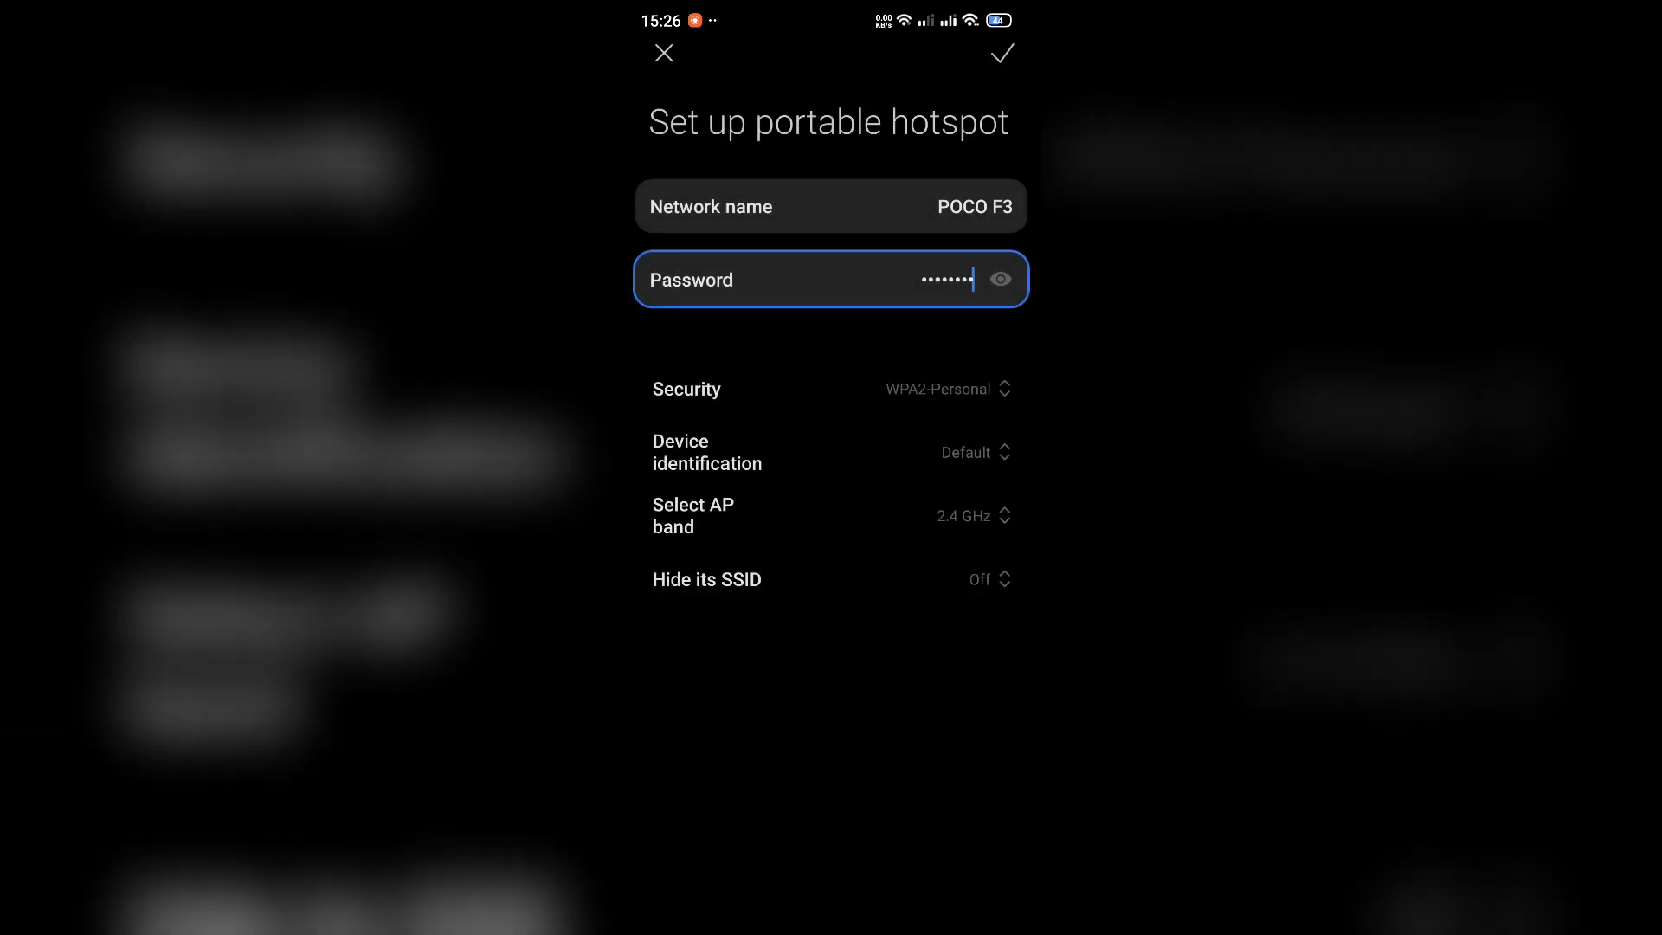